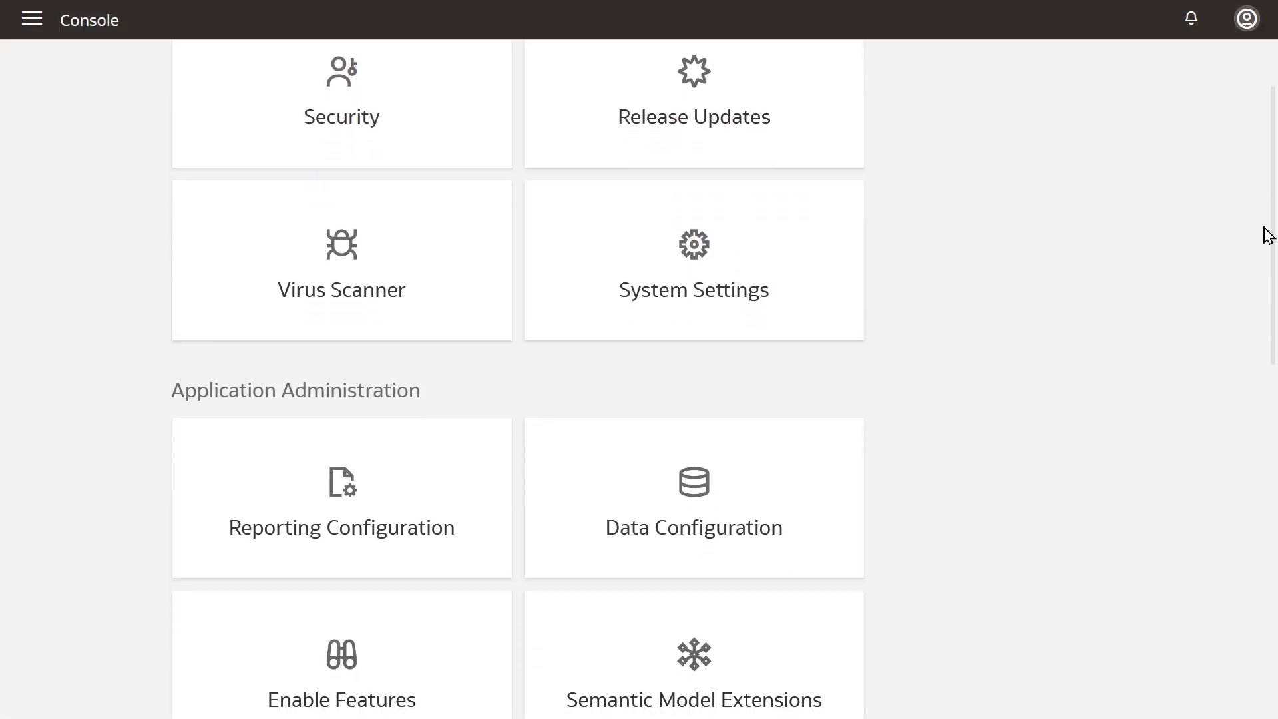
pyautogui.scroll(-2, 1263, 234)
pyautogui.scroll(-2, 1254, 288)
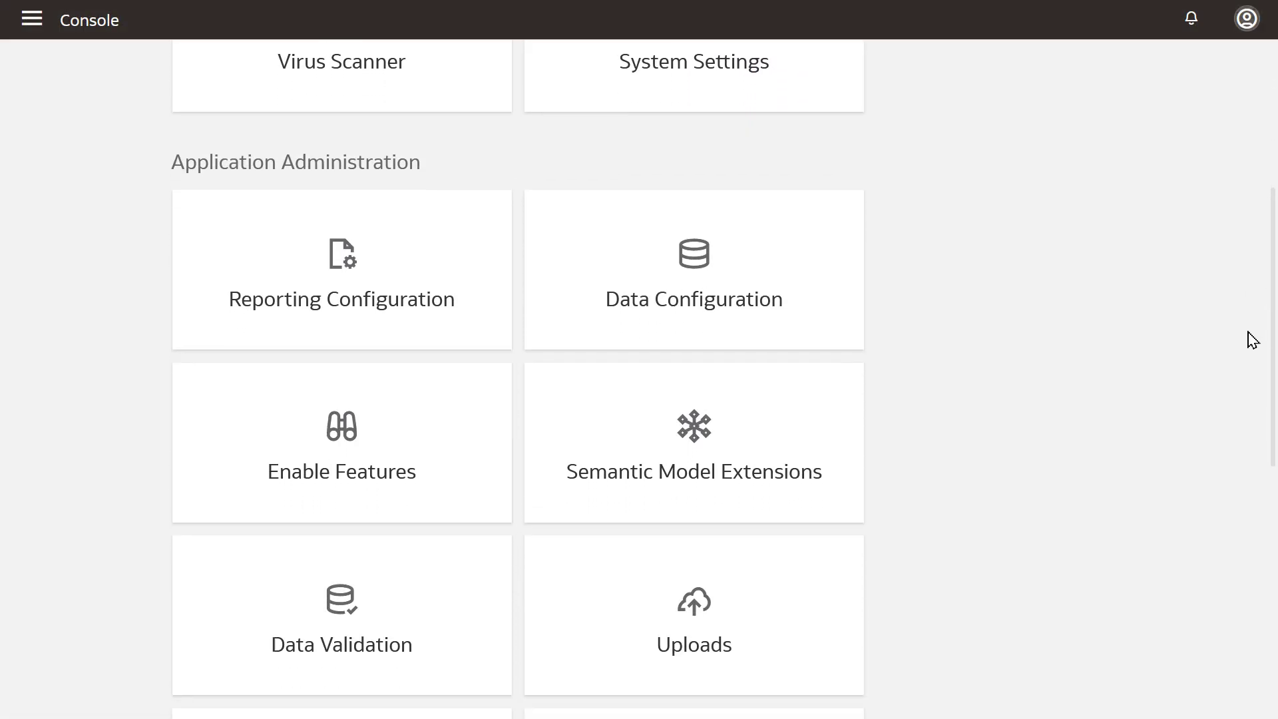
pyautogui.scroll(-1, 1247, 340)
pyautogui.scroll(-1, 1250, 358)
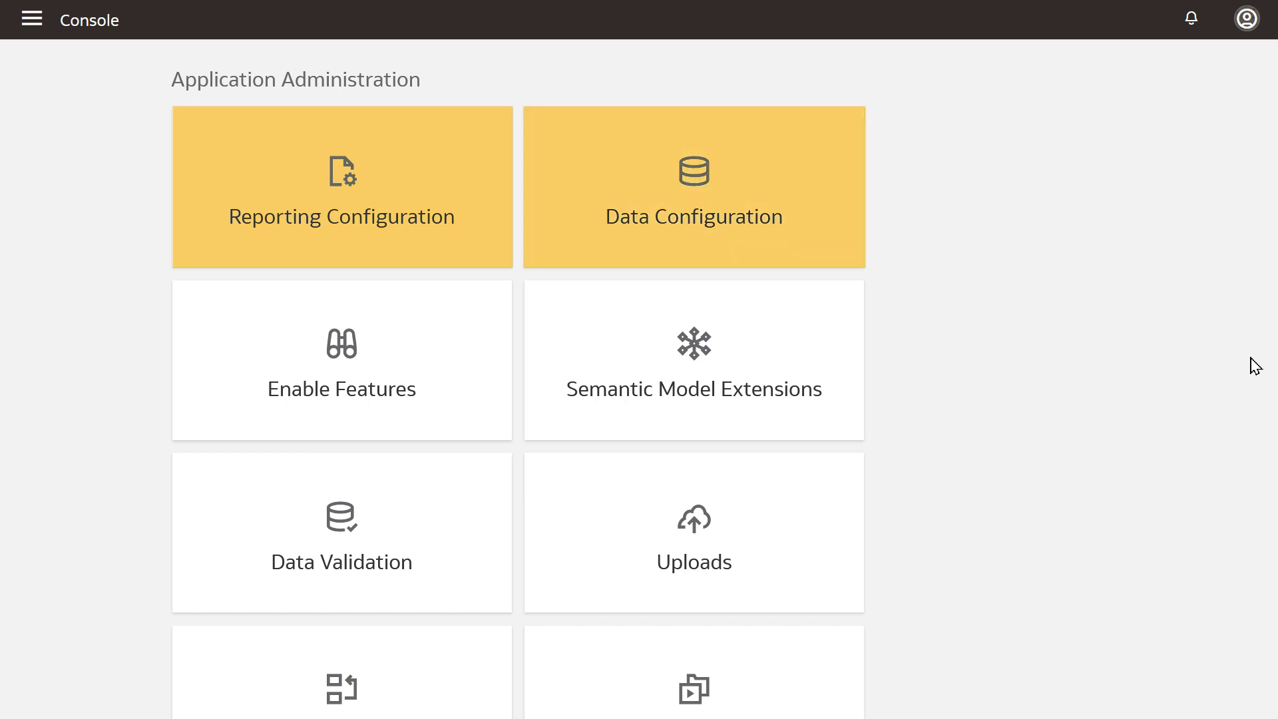
# Step: Go into Data Configuration from the Console's Application Administration tiles
pyautogui.click(805, 176)
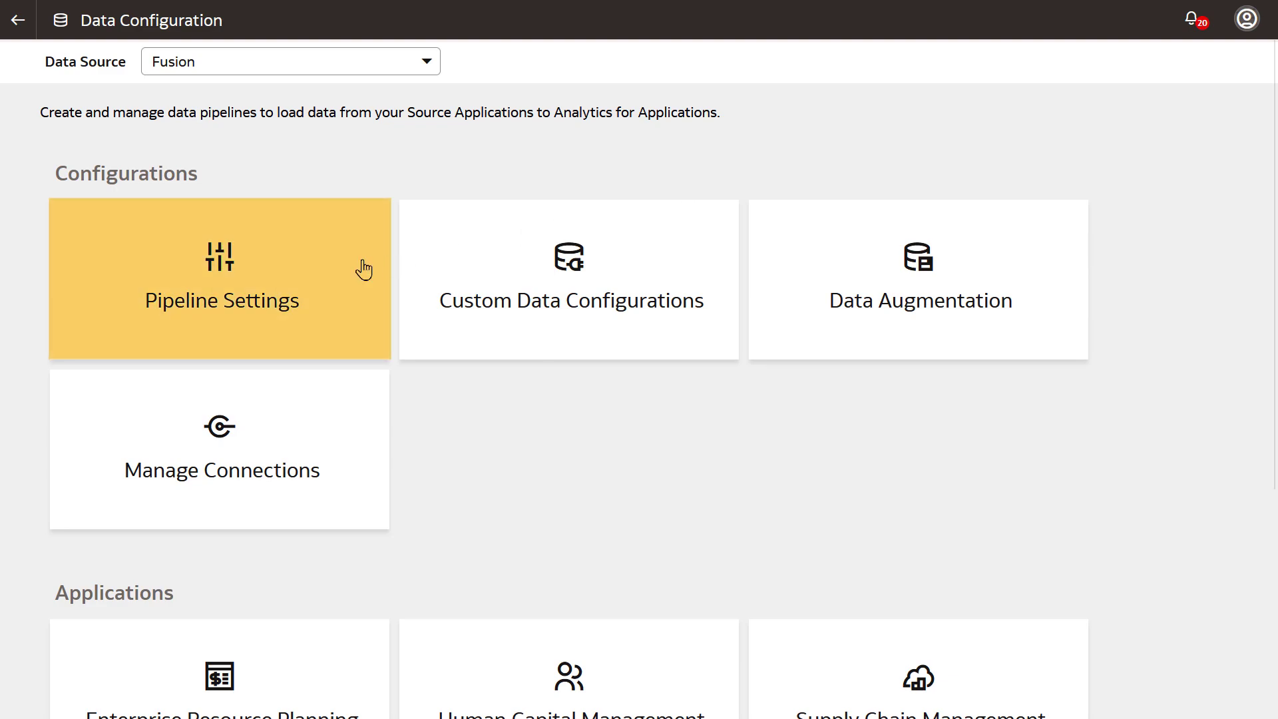
# Step: Bring up Fusion Pipeline Settings showing the pipeline and global parameters
pyautogui.click(363, 269)
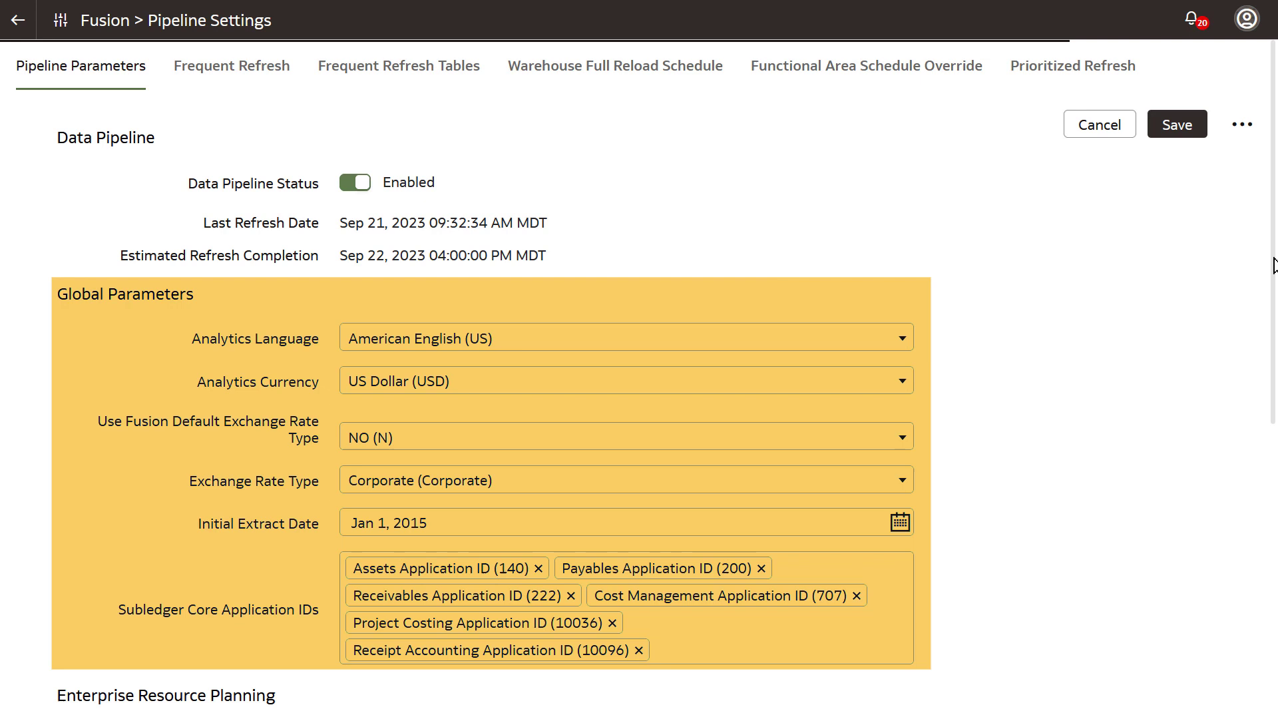
pyautogui.scroll(-1, 1264, 267)
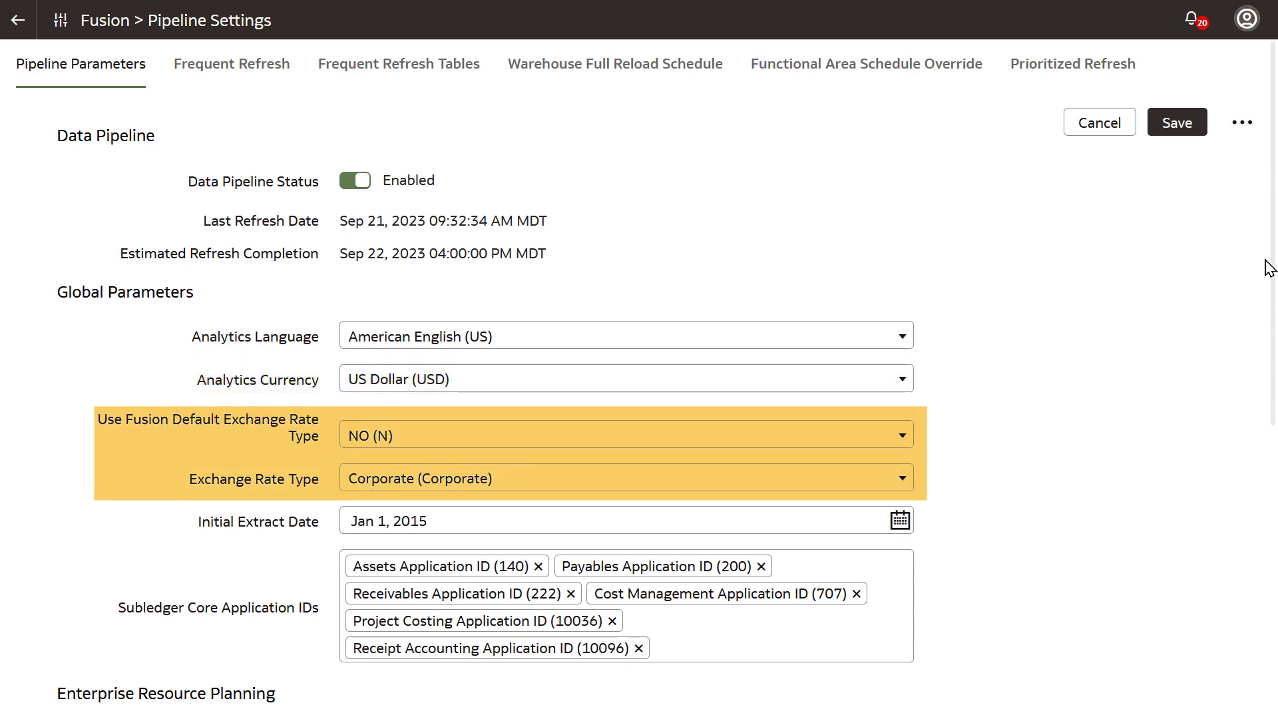
pyautogui.moveTo(1265, 269); pyautogui.dragTo(1265, 600)
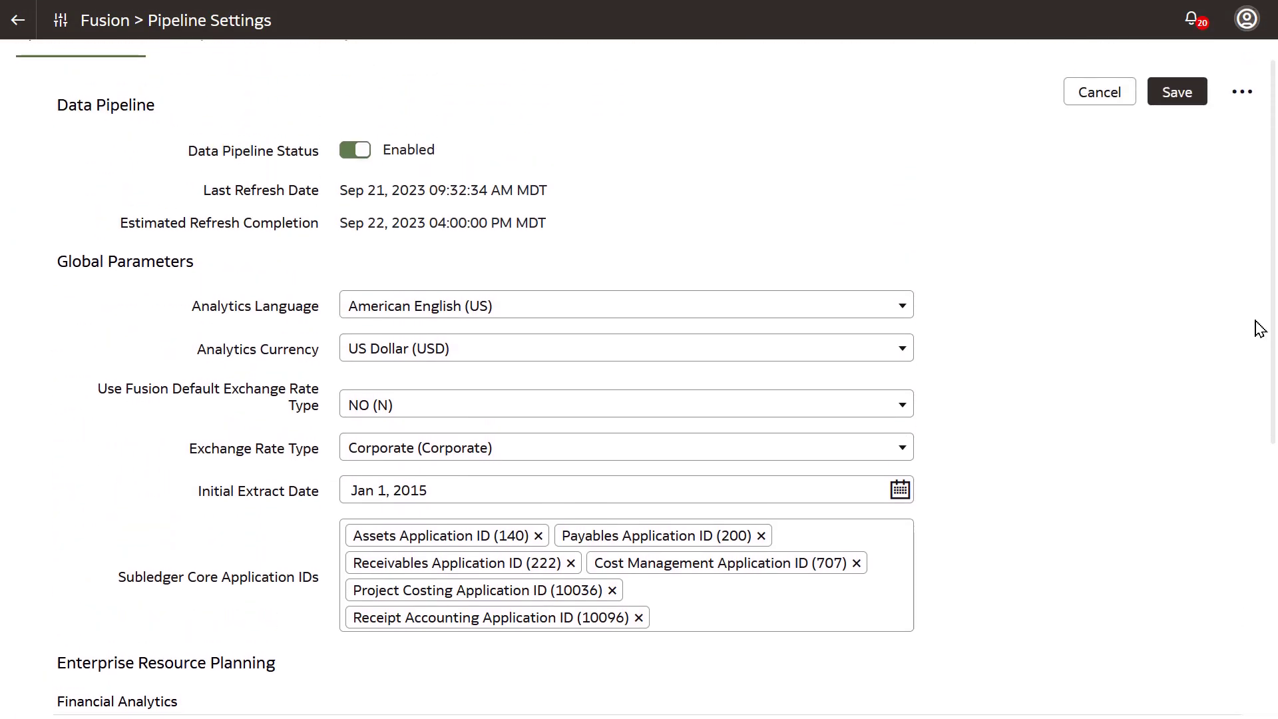
pyautogui.scroll(2, 1258, 330)
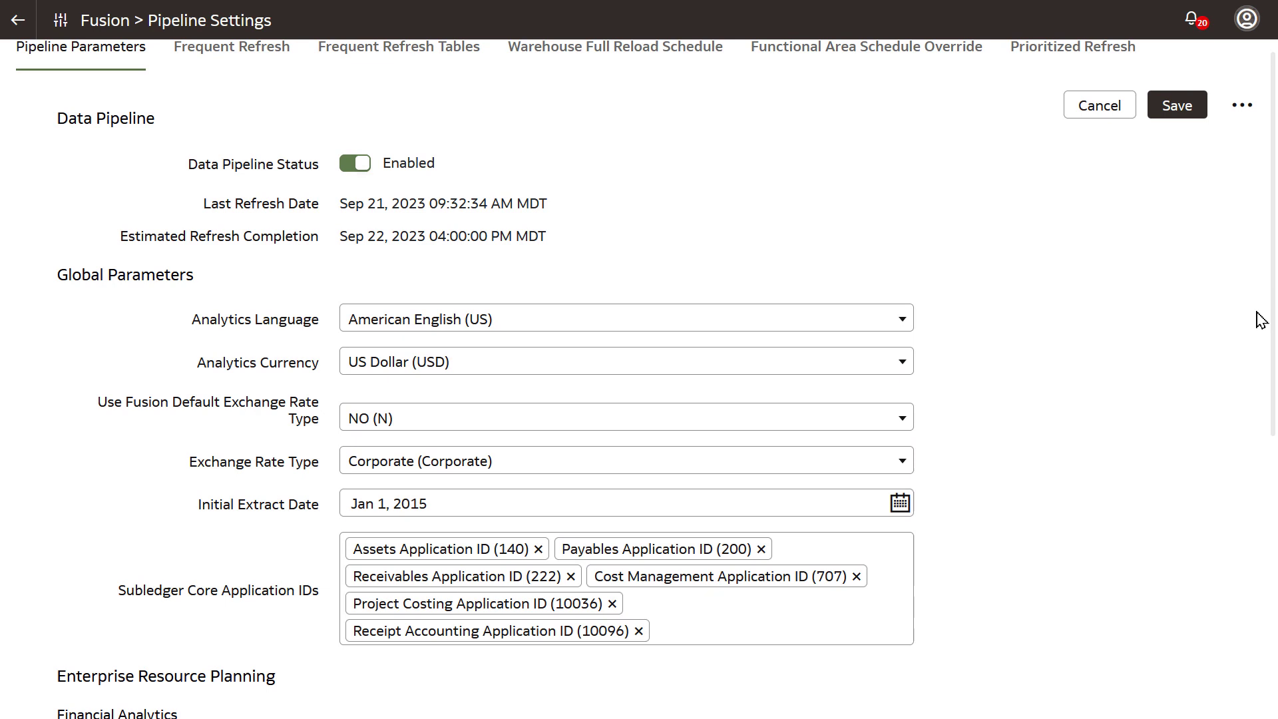
# Step: Back out of Pipeline Settings through Data Configuration to the Console tiles
pyautogui.click(1099, 124)
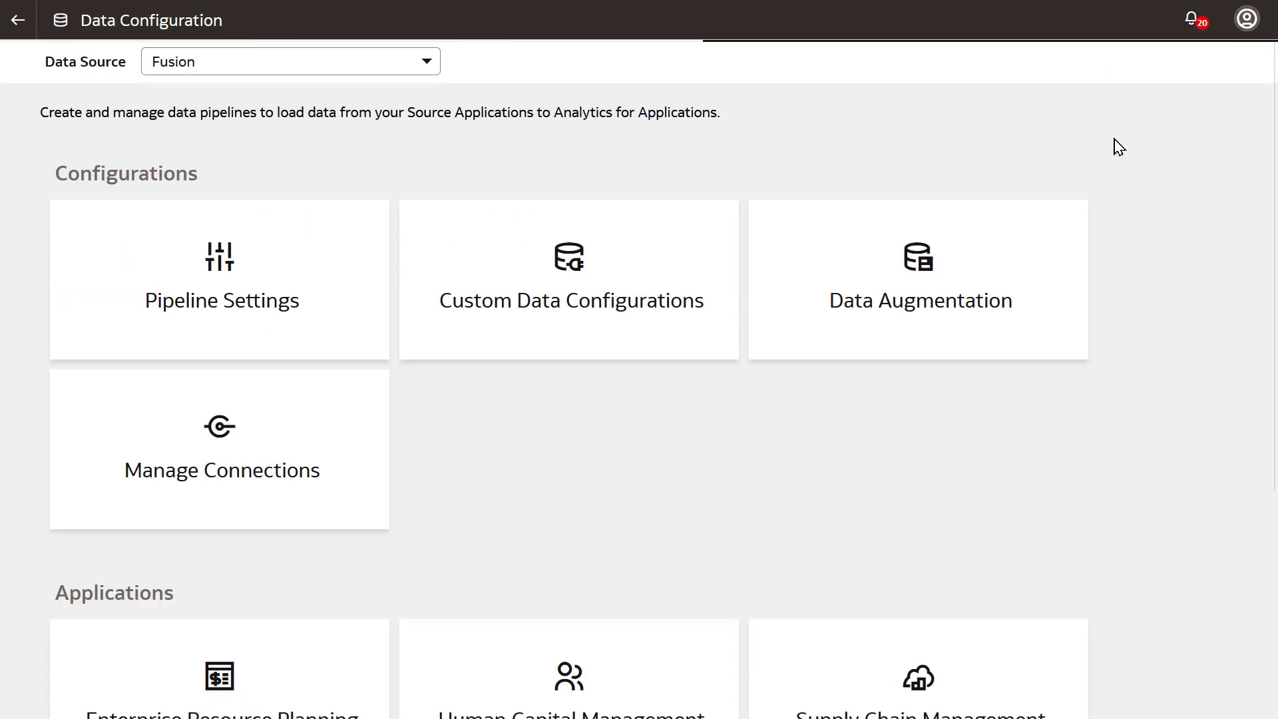
pyautogui.click(16, 22)
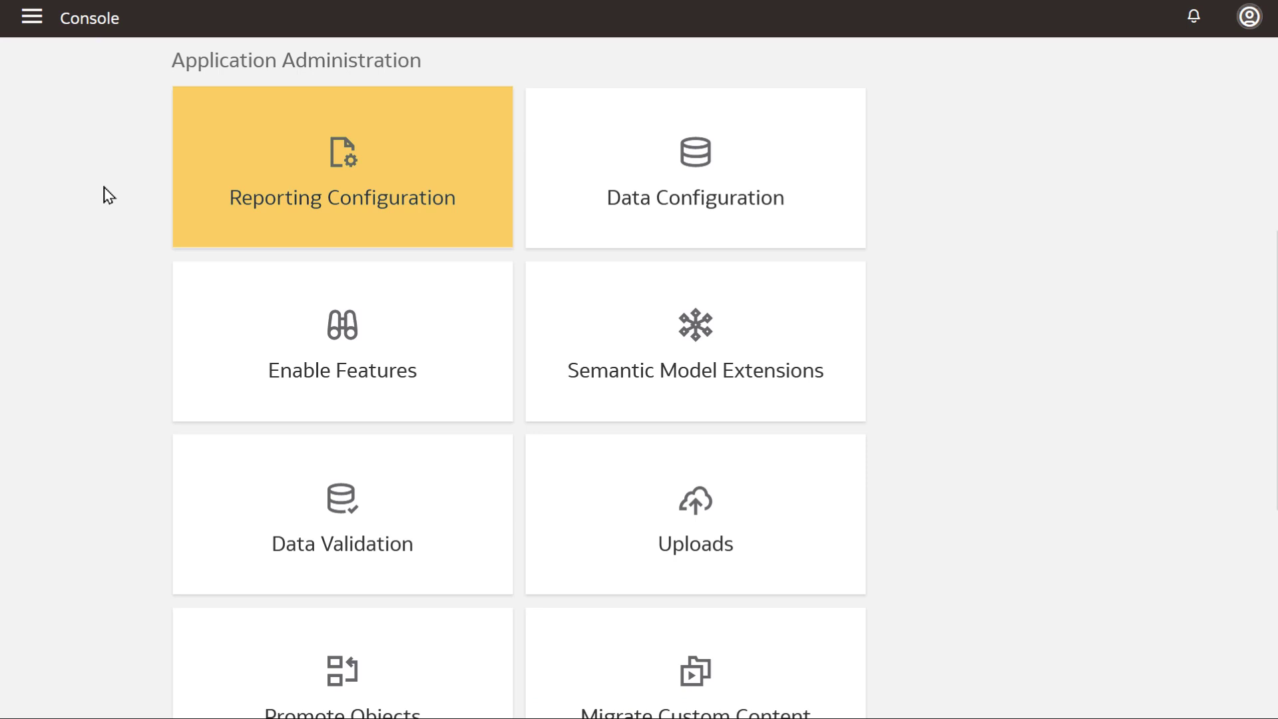
# Step: View Reporting Configuration's Global, Enterprise Resource Planning and Human Capital Management parameter sections in turn
pyautogui.click(459, 139)
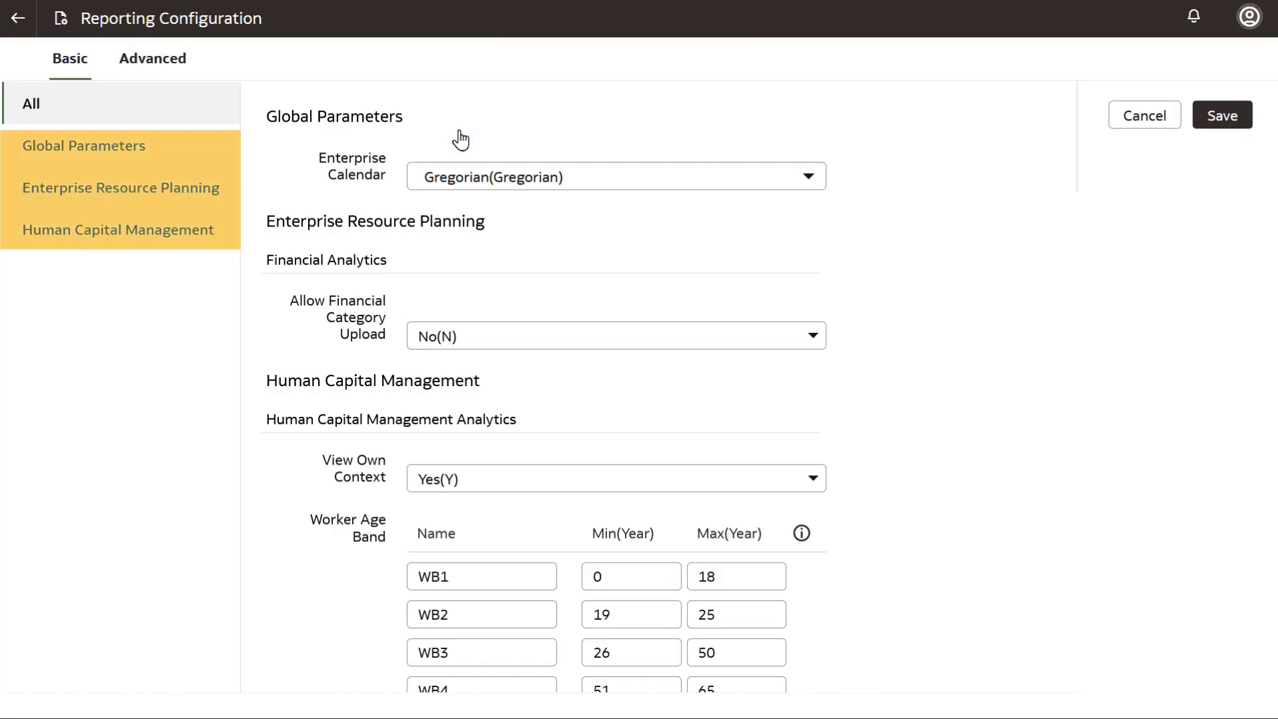
pyautogui.click(190, 156)
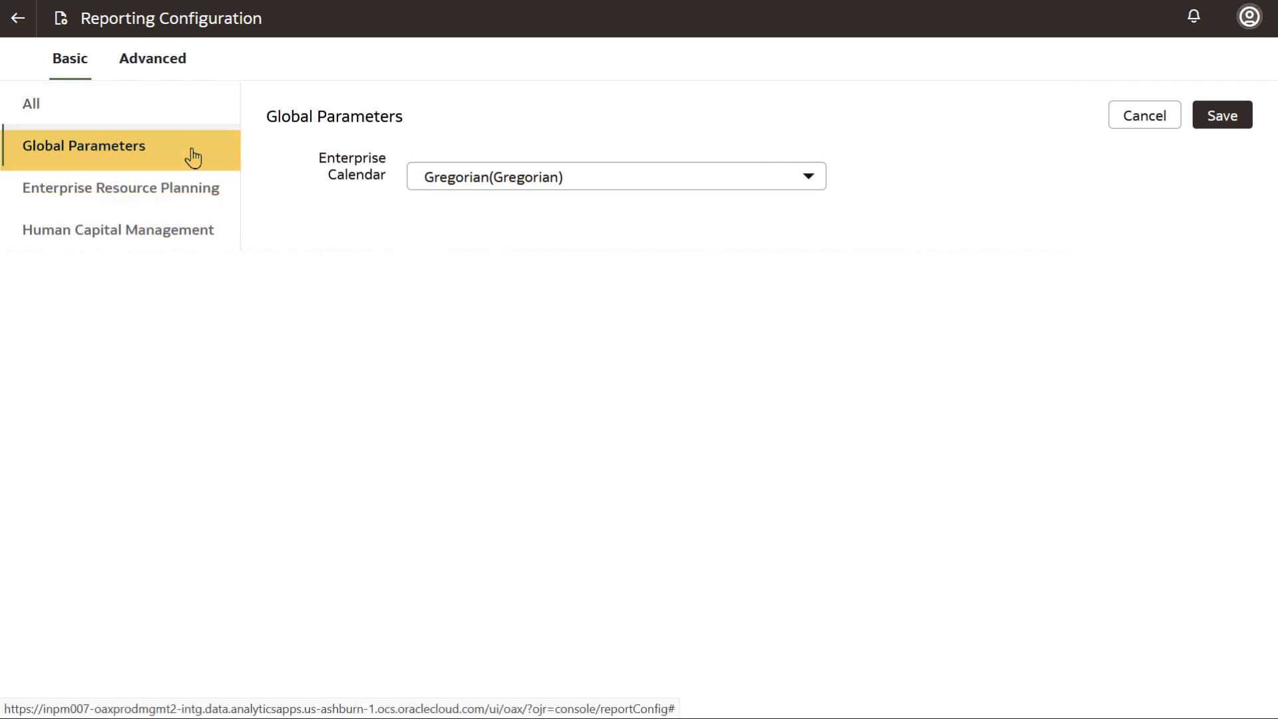
pyautogui.click(226, 197)
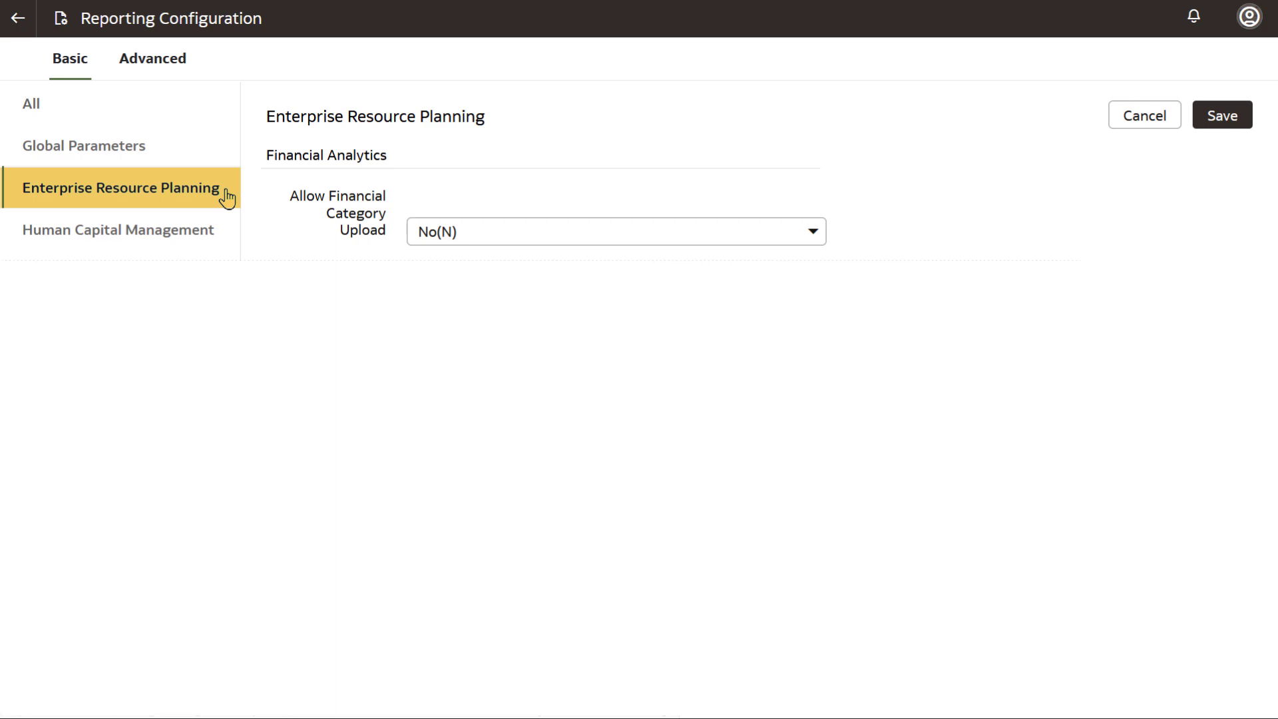
pyautogui.click(227, 242)
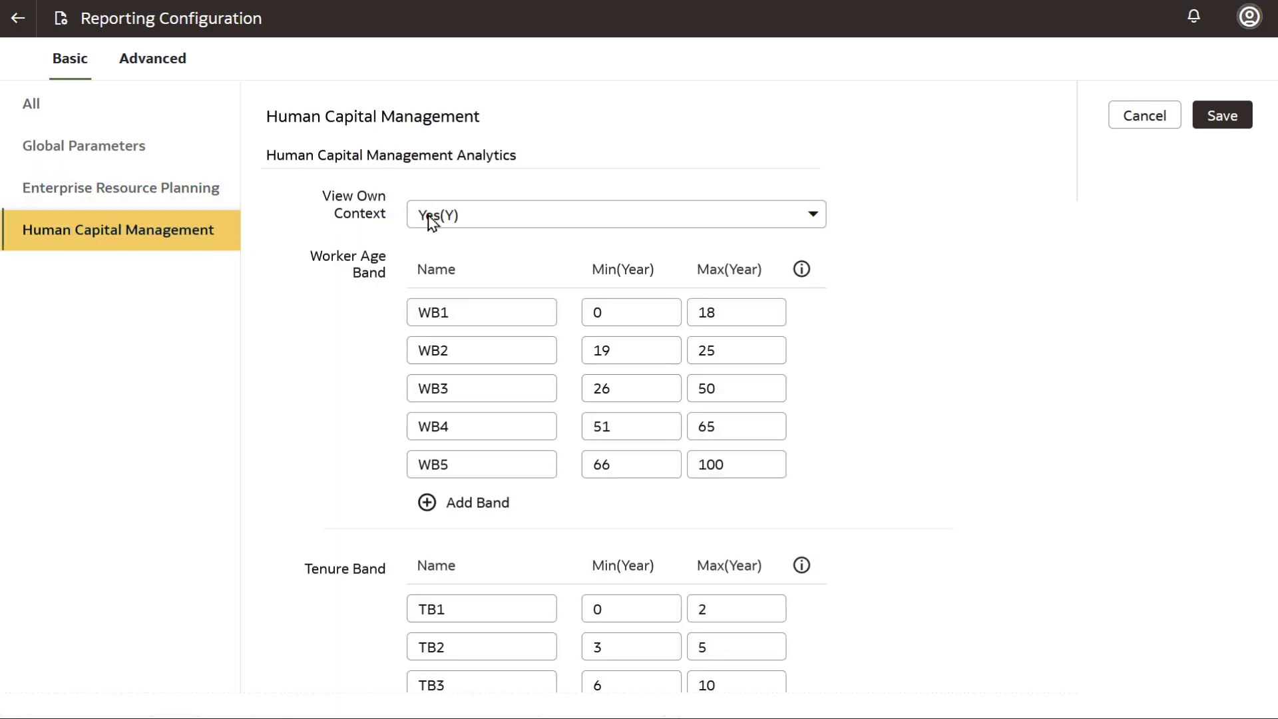
# Step: Cancel out of Reporting Configuration, returning to the Console without saving
pyautogui.click(1144, 116)
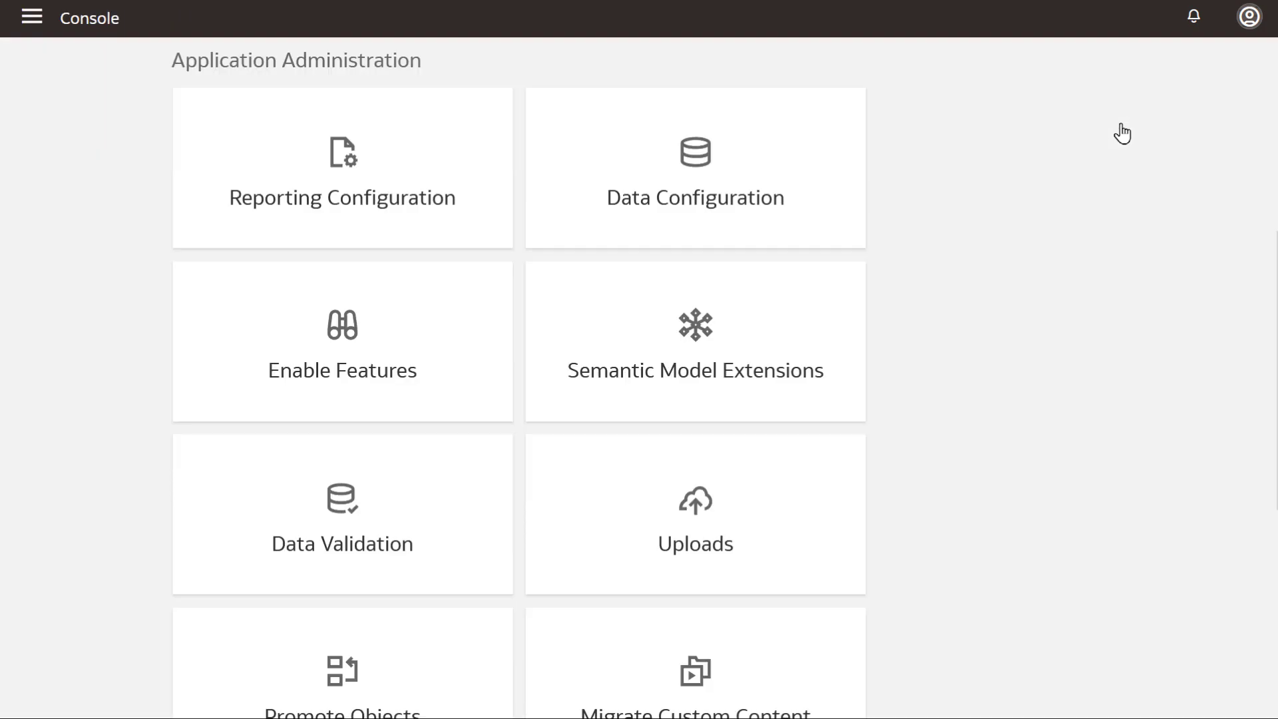